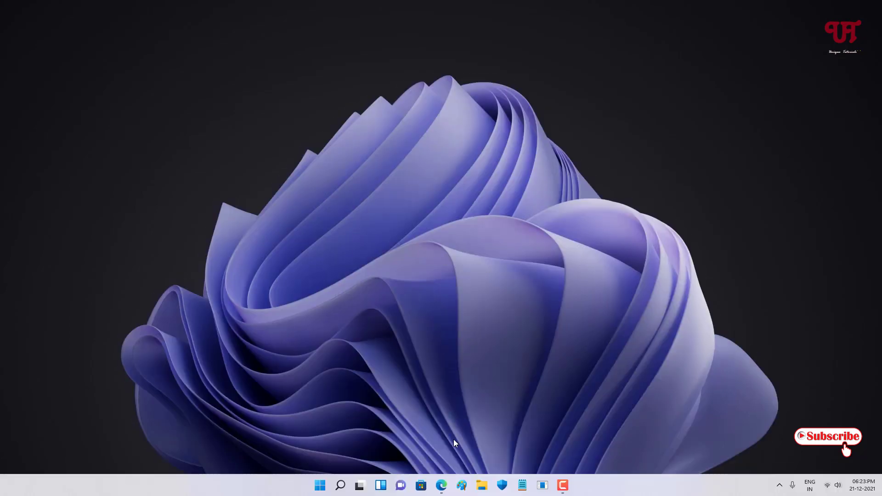
Switch to Microsoft Edge, open the Genymobile/scrcpy GitHub page from the search results, and review its README's requirements and download options.
{"action": "left_click", "coordinate": [442, 486]}
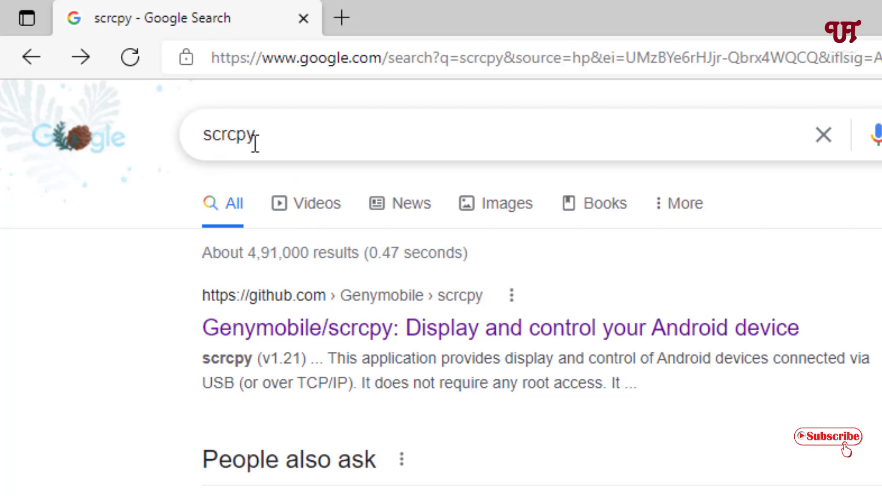
{"action": "left_click", "coordinate": [363, 328]}
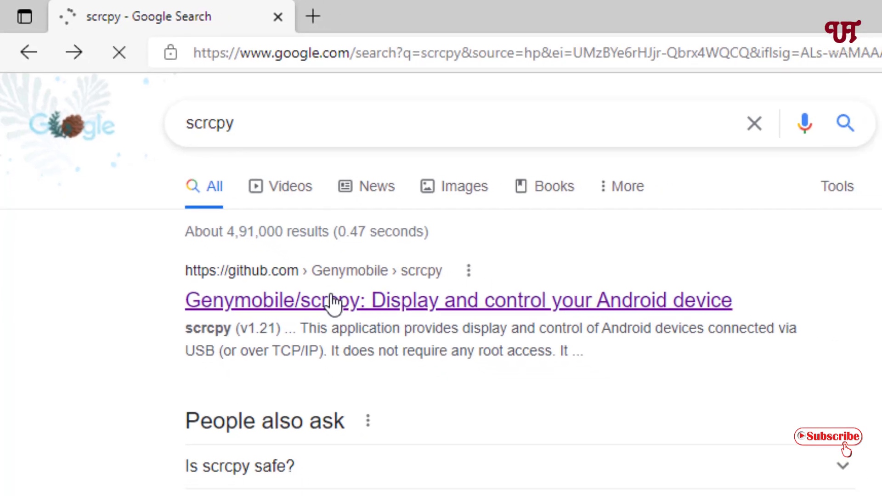
{"action": "scroll", "coordinate": [148, 145], "scroll_direction": "down", "scroll_amount": 1}
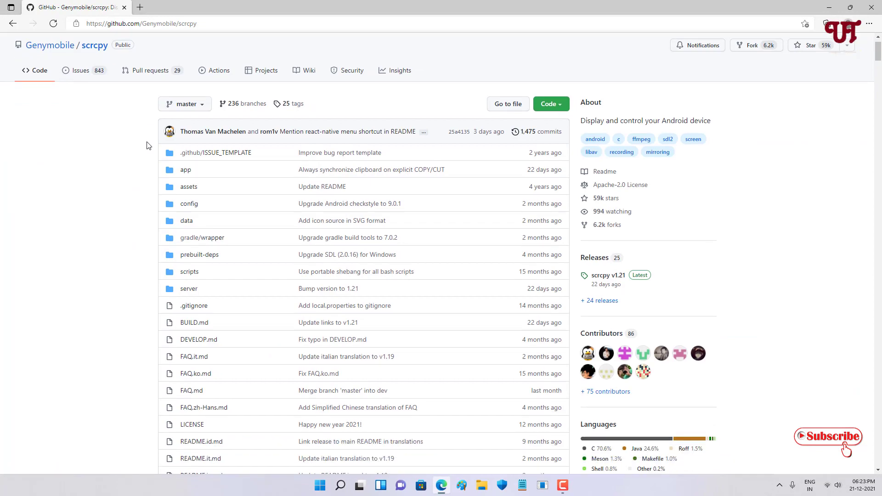
{"action": "scroll", "coordinate": [147, 145], "scroll_direction": "down", "scroll_amount": 15}
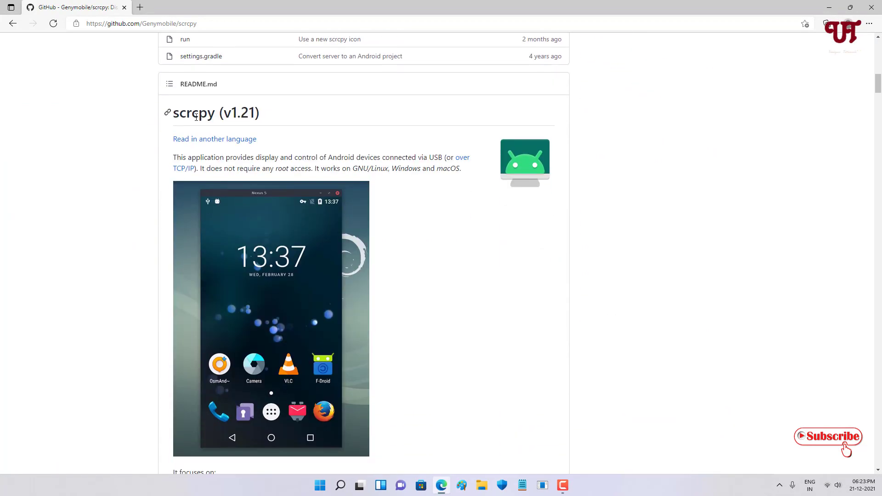
{"action": "scroll", "coordinate": [219, 156], "scroll_direction": "down", "scroll_amount": 8}
{"action": "scroll", "coordinate": [220, 163], "scroll_direction": "down", "scroll_amount": 5}
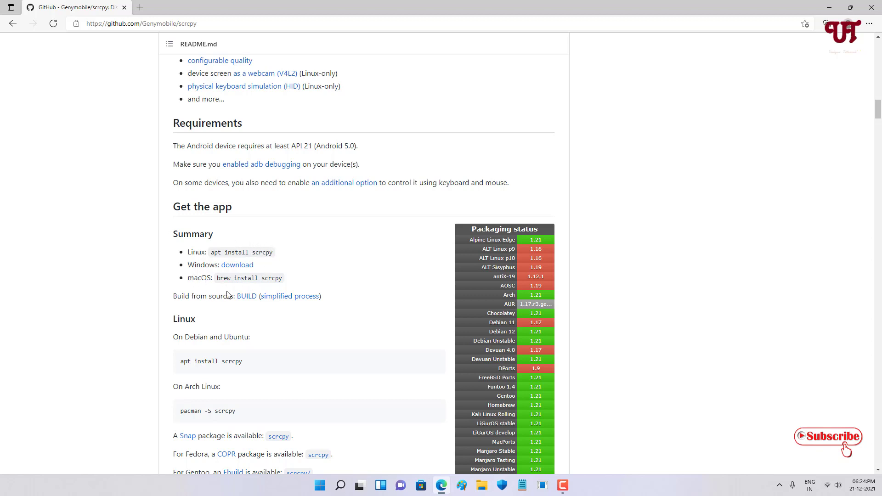
{"action": "key", "text": "super+d"}
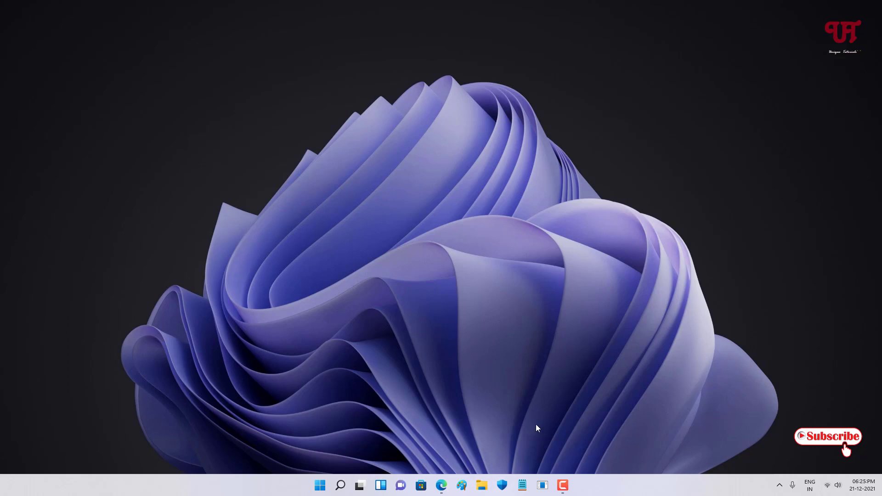
Launch scrcpy to mirror the connected Android phone and bring the phone mirroring window to the front.
{"action": "left_click", "coordinate": [544, 485]}
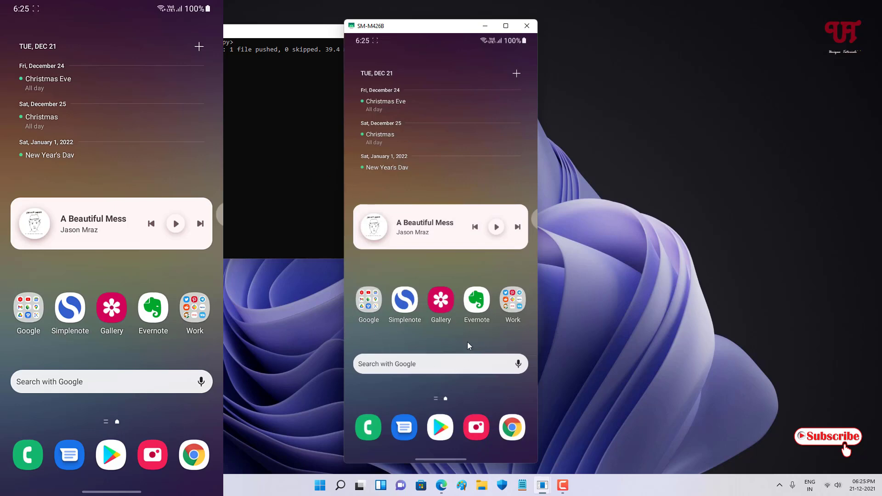
{"action": "left_click", "coordinate": [245, 155]}
{"action": "left_click", "coordinate": [425, 33]}
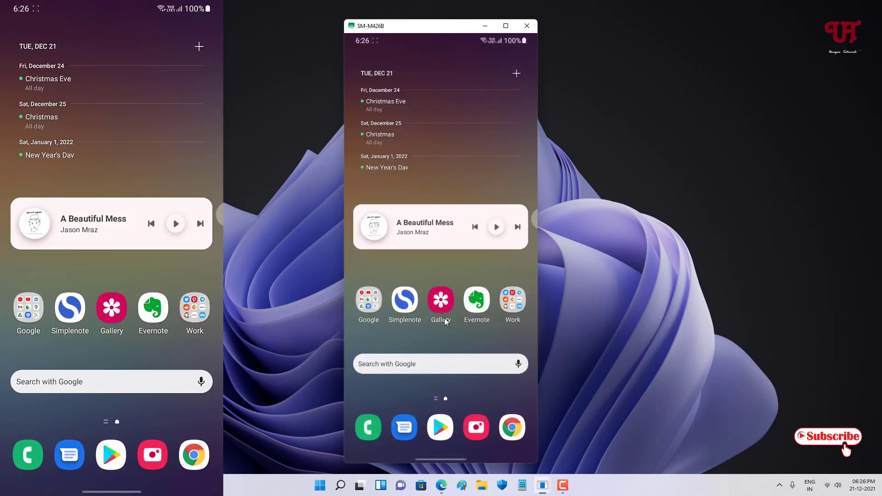
Test controlling the phone from the computer by swiping on its mirrored screen in scrcpy.
{"action": "left_click_drag", "start_coordinate": [445, 322], "coordinate": [480, 434]}
{"action": "left_click_drag", "start_coordinate": [453, 356], "coordinate": [459, 330]}
{"action": "left_click_drag", "start_coordinate": [392, 330], "coordinate": [424, 332]}
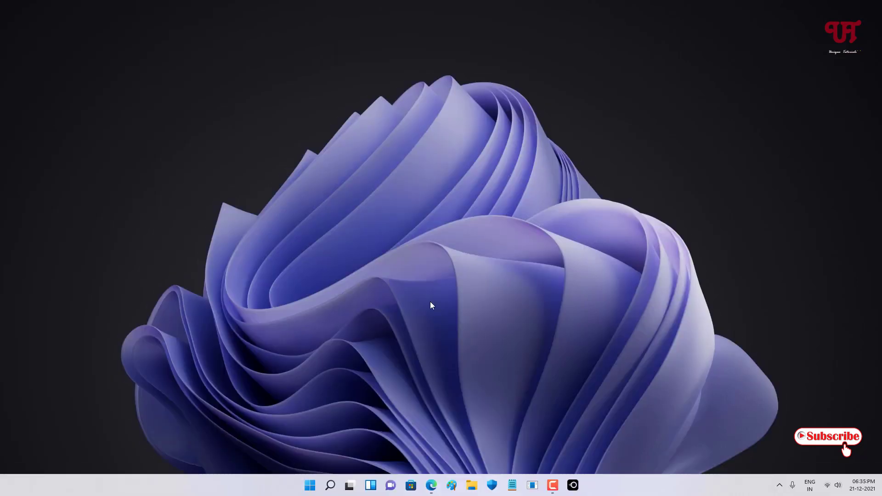
Switch to Microsoft Edge, view the official LetsView website from the search results, and minimize the browser.
{"action": "left_click", "coordinate": [431, 486]}
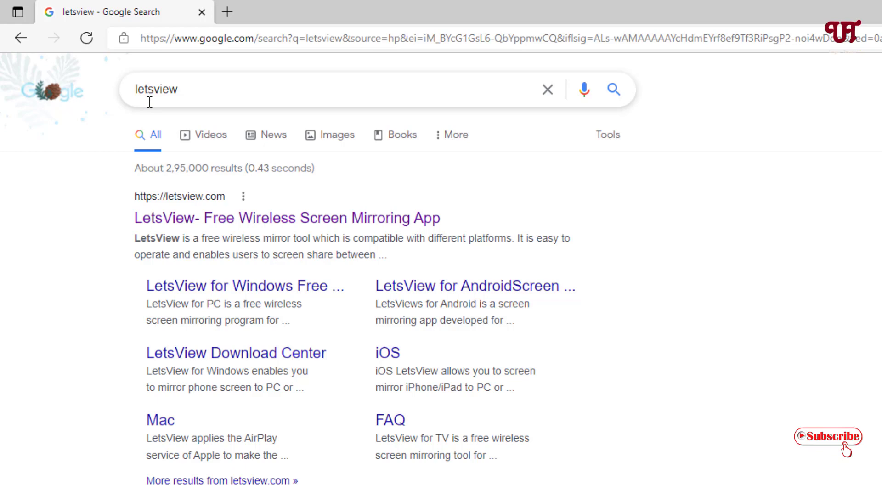
{"action": "left_click", "coordinate": [182, 227]}
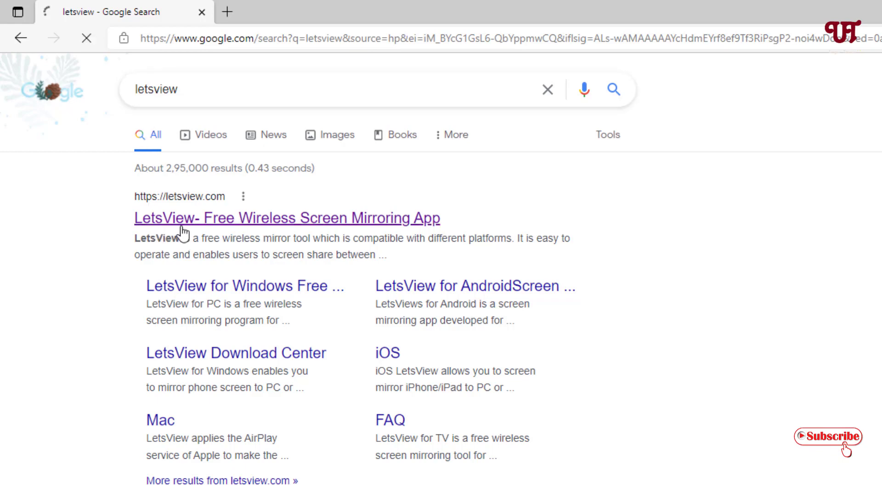
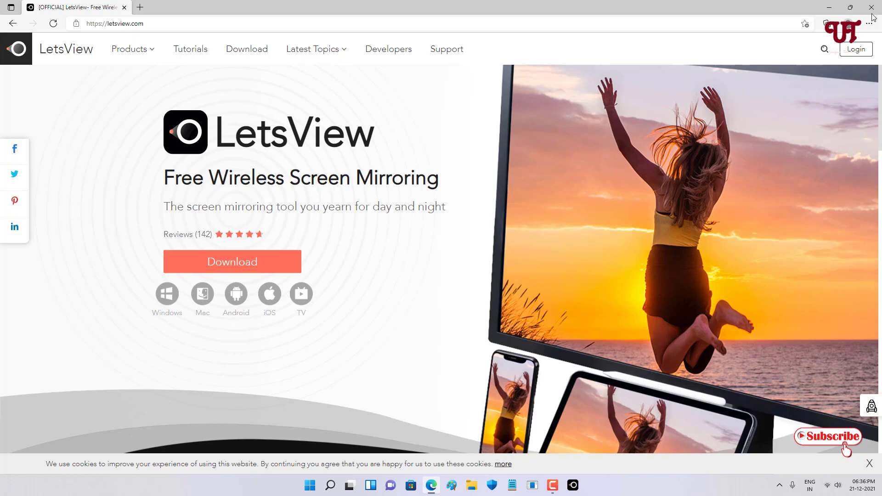
{"action": "left_click", "coordinate": [830, 9]}
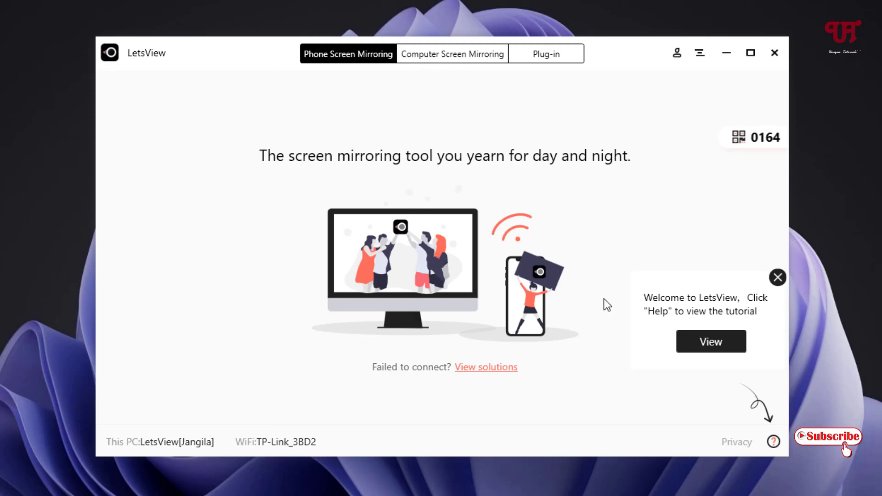
View LetsView's Computer Screen Mirroring mode and return to Phone Screen Mirroring.
{"action": "left_click", "coordinate": [450, 53]}
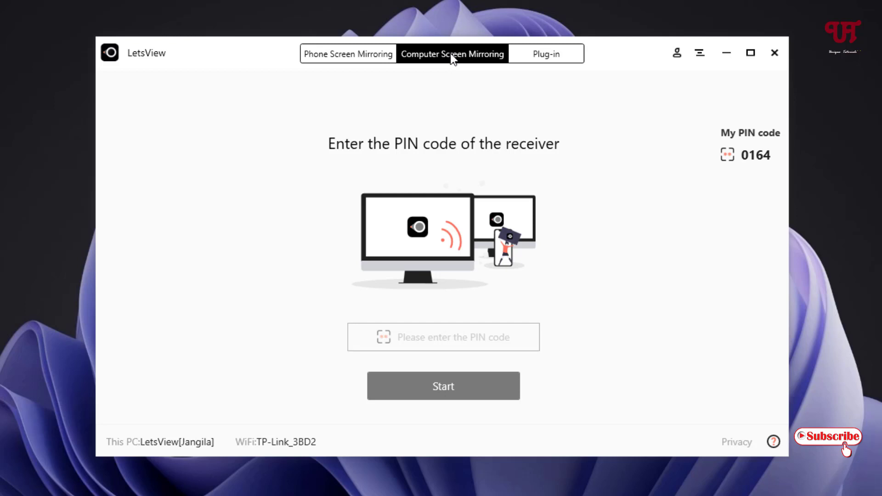
{"action": "left_click", "coordinate": [351, 55]}
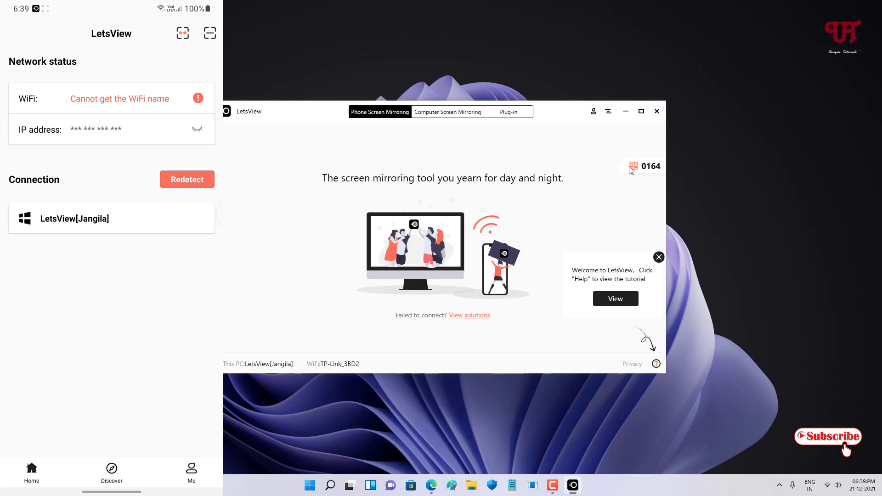
Check LetsView's QR and PIN code connection options, and select the detected Windows computer in the phone's LetsView app.
{"action": "left_click", "coordinate": [632, 167]}
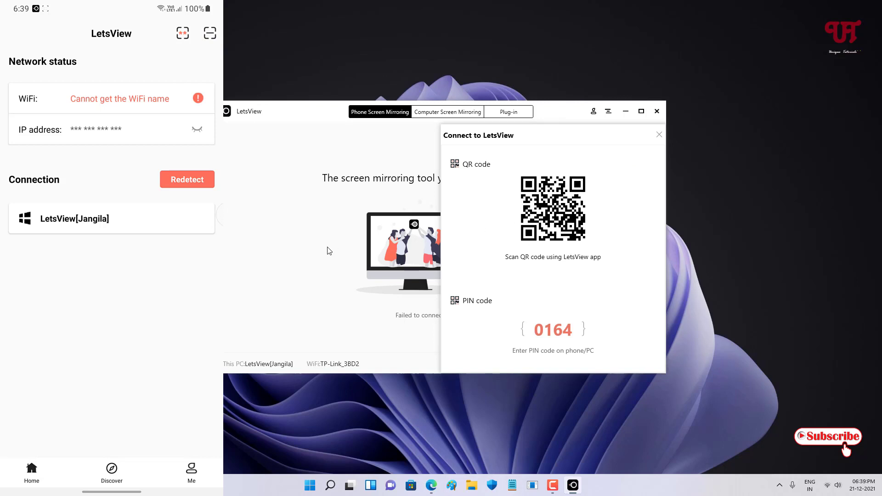
{"action": "left_click", "coordinate": [660, 134]}
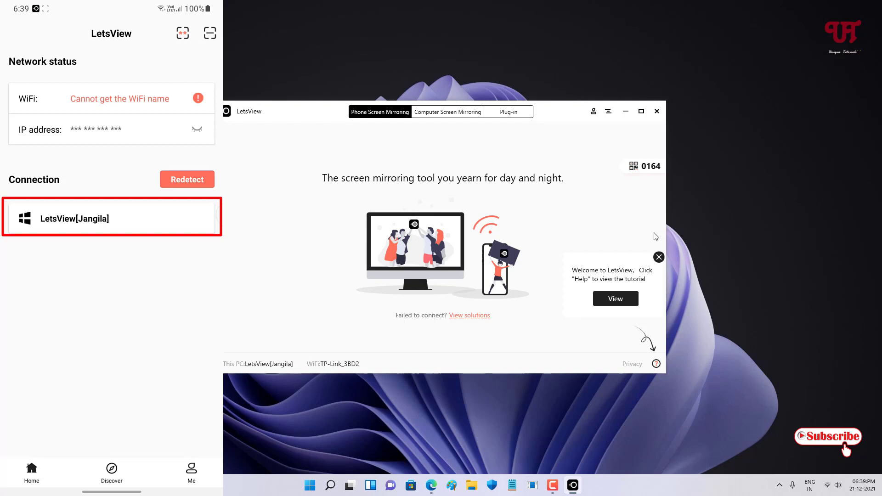
{"action": "left_click", "coordinate": [95, 224]}
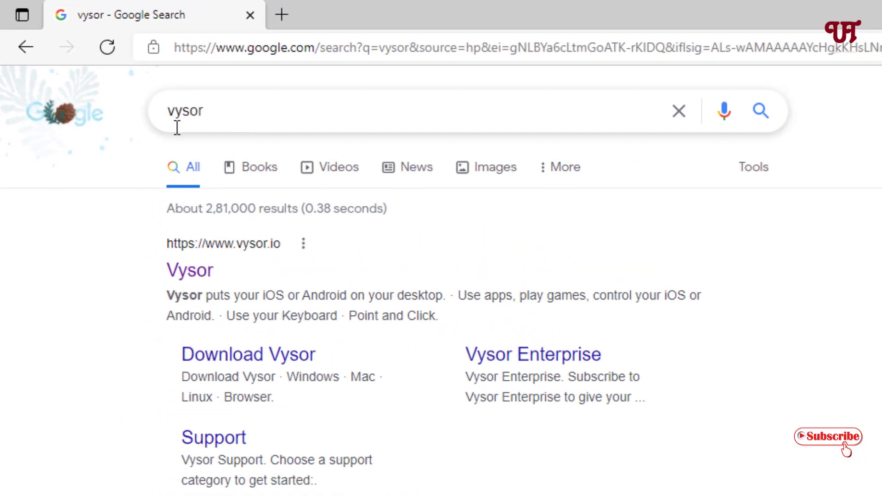
Open the Vysor website from the search results and review its features and supported platforms.
{"action": "left_click", "coordinate": [197, 278]}
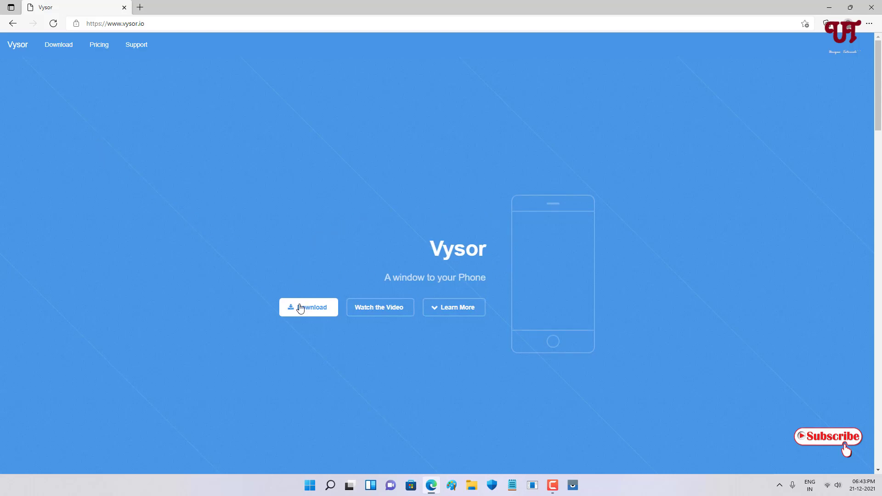
{"action": "scroll", "coordinate": [314, 317], "scroll_direction": "down", "scroll_amount": 10}
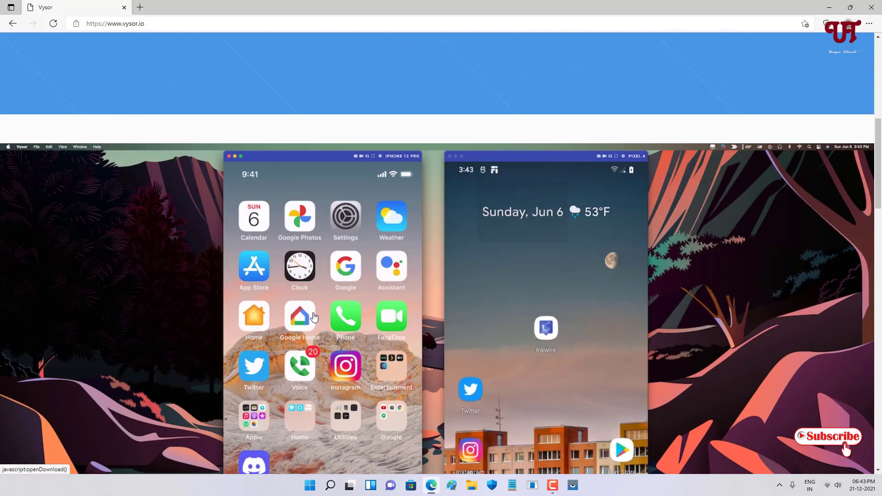
{"action": "scroll", "coordinate": [314, 318], "scroll_direction": "down", "scroll_amount": 5}
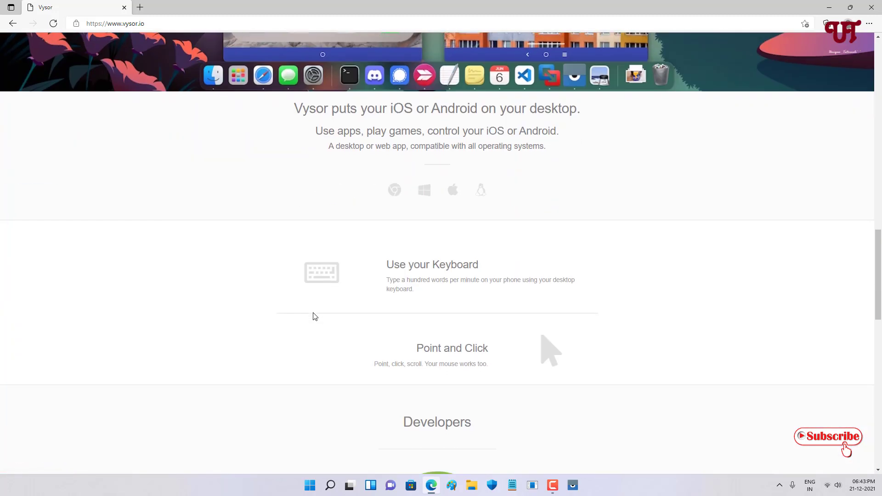
{"action": "scroll", "coordinate": [314, 317], "scroll_direction": "up", "scroll_amount": 3}
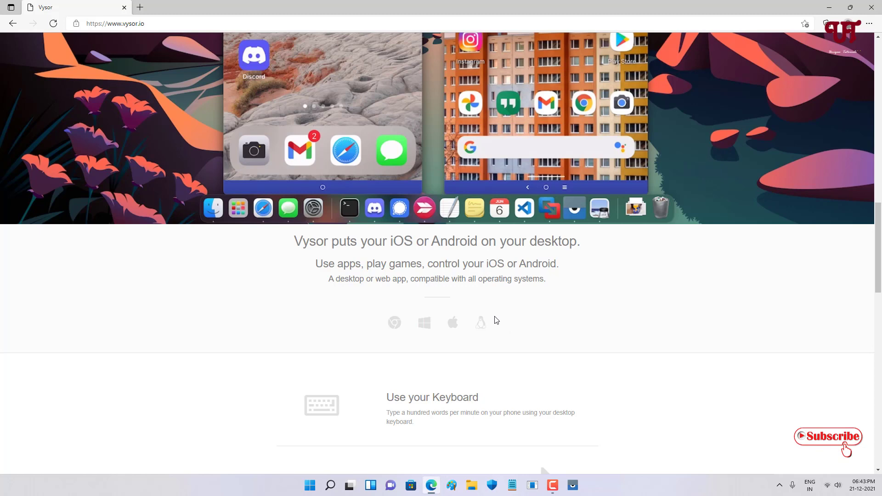
{"action": "key", "text": "alt+Left"}
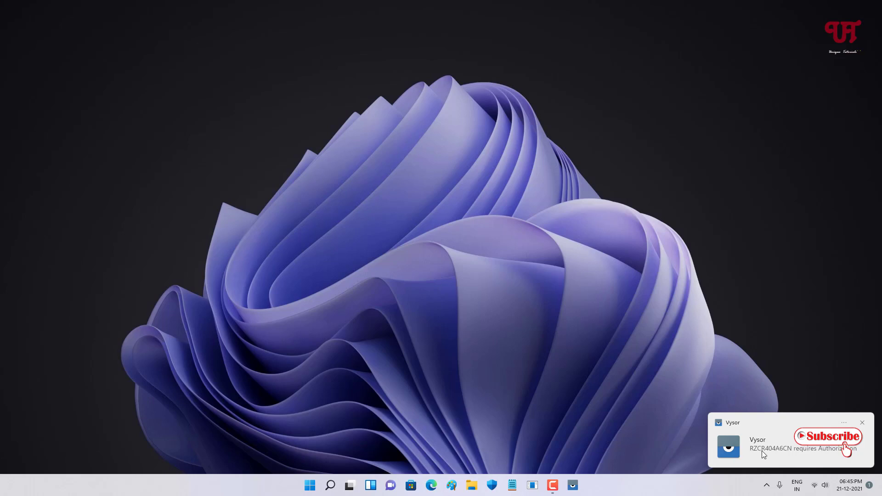
Open Vysor and mirror the SM M426B Android phone with the main window minimized, closing the mirroring window when finished.
{"action": "left_click", "coordinate": [573, 486]}
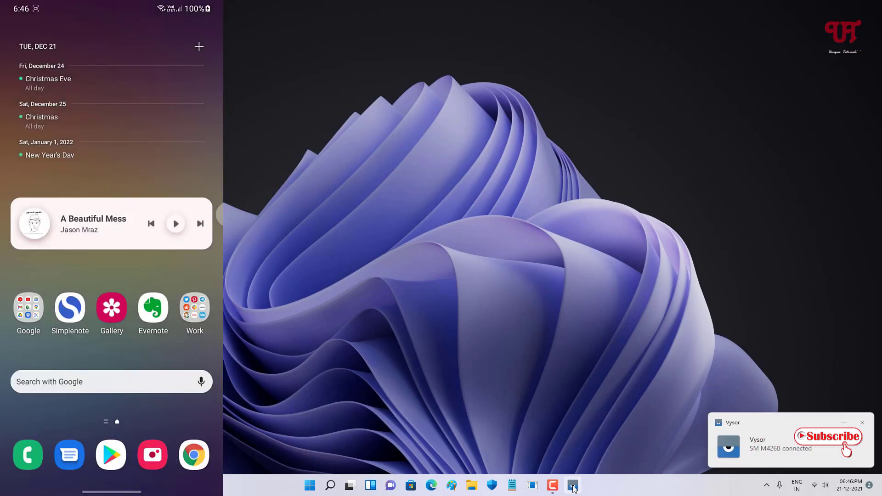
{"action": "left_click", "coordinate": [573, 487]}
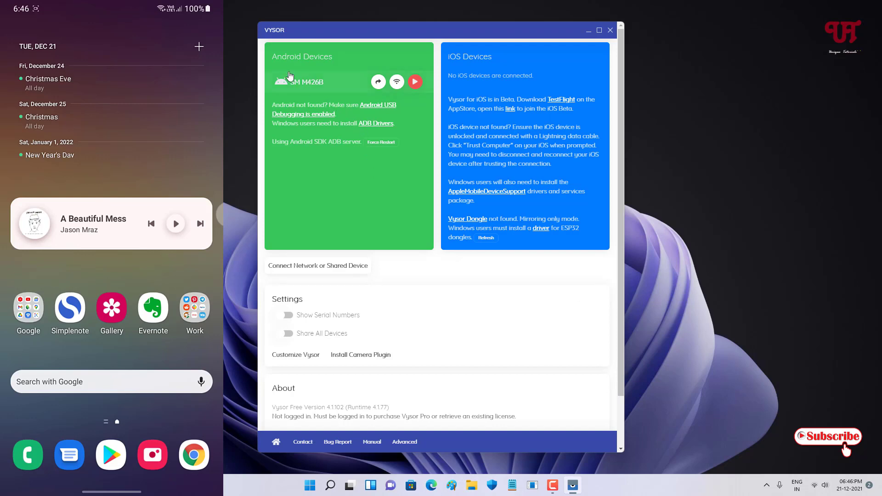
{"action": "left_click", "coordinate": [316, 87]}
{"action": "left_click", "coordinate": [589, 31]}
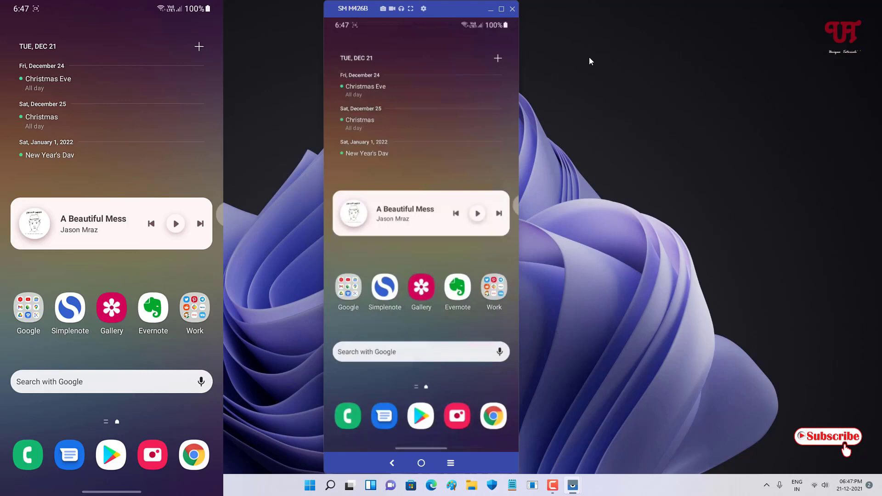
{"action": "left_click", "coordinate": [513, 9]}
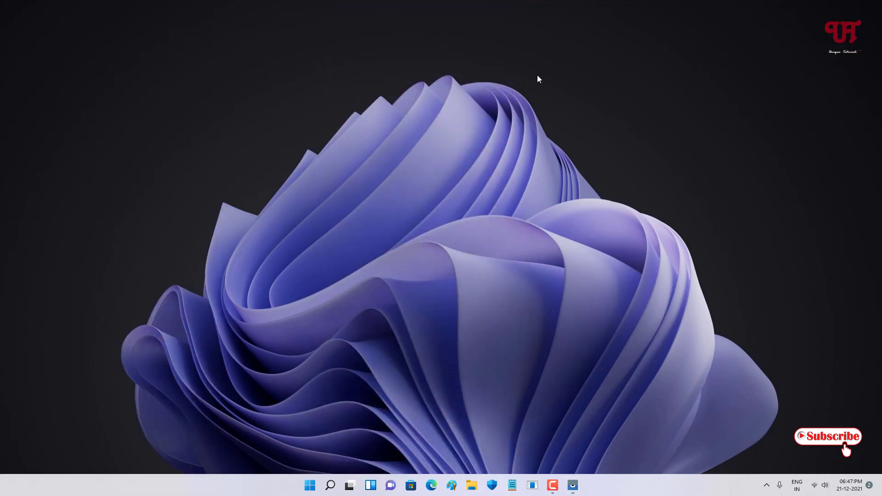